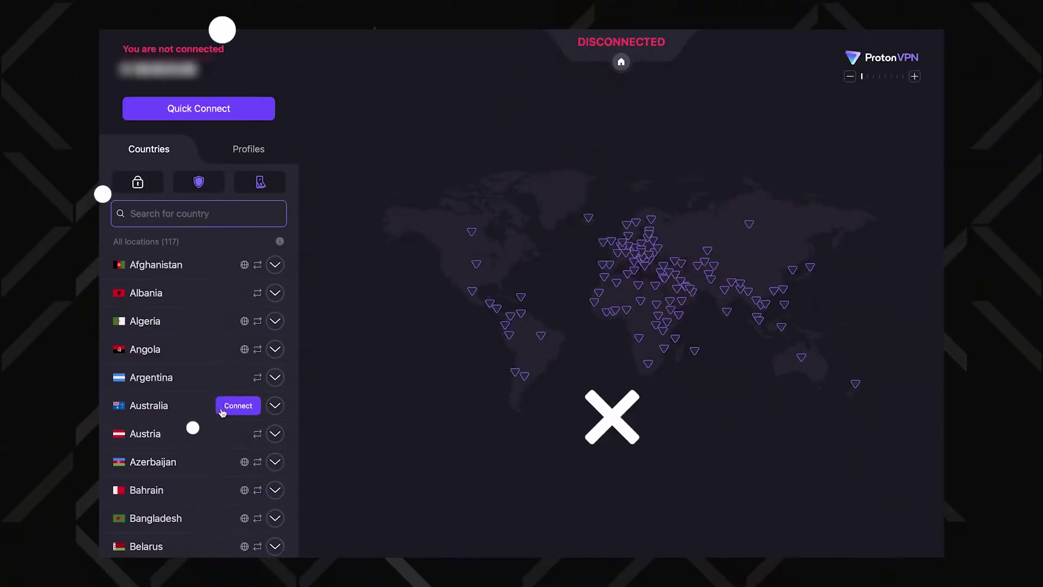
- Review the Proton VPN plan pricing and continue signing up with the free plan
scroll(223, 402, down, 3)
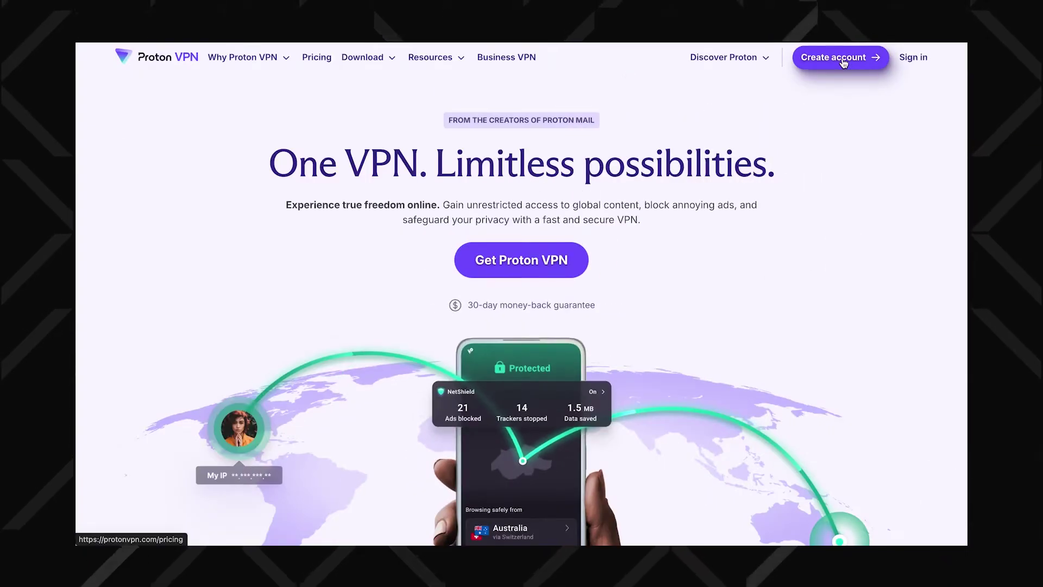
click(843, 61)
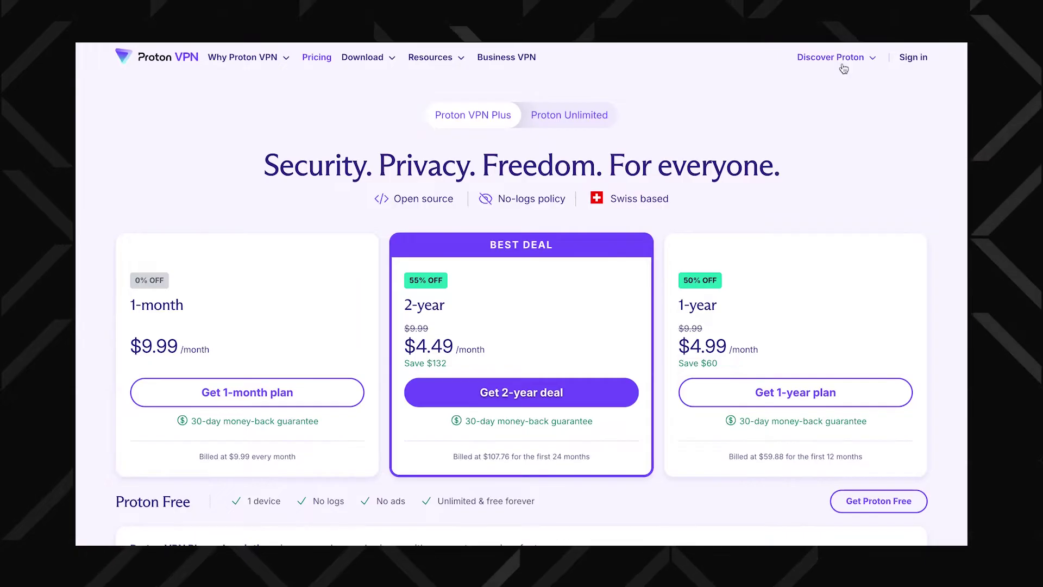
scroll(790, 514, down, 1)
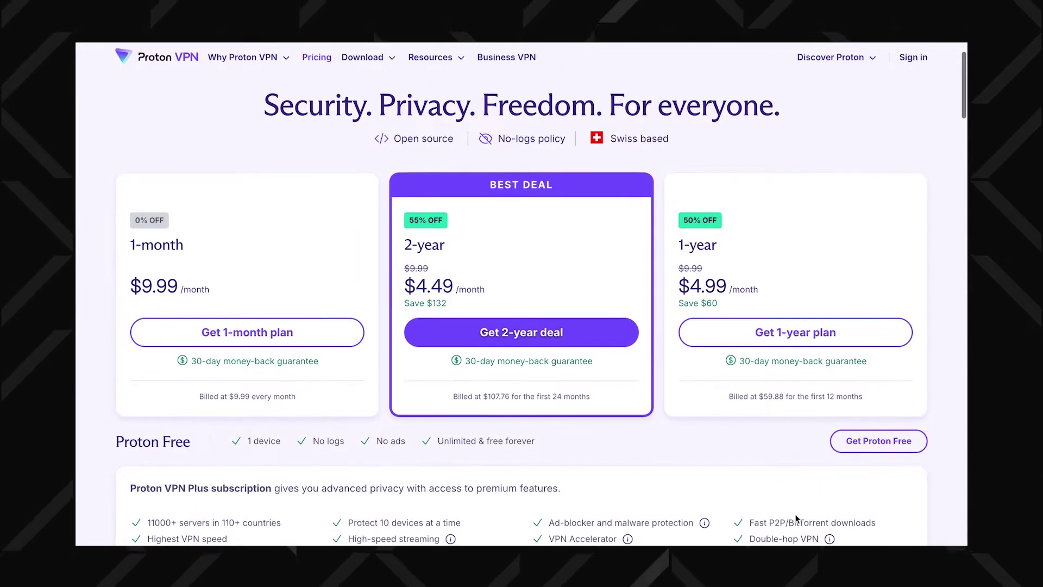
click(882, 443)
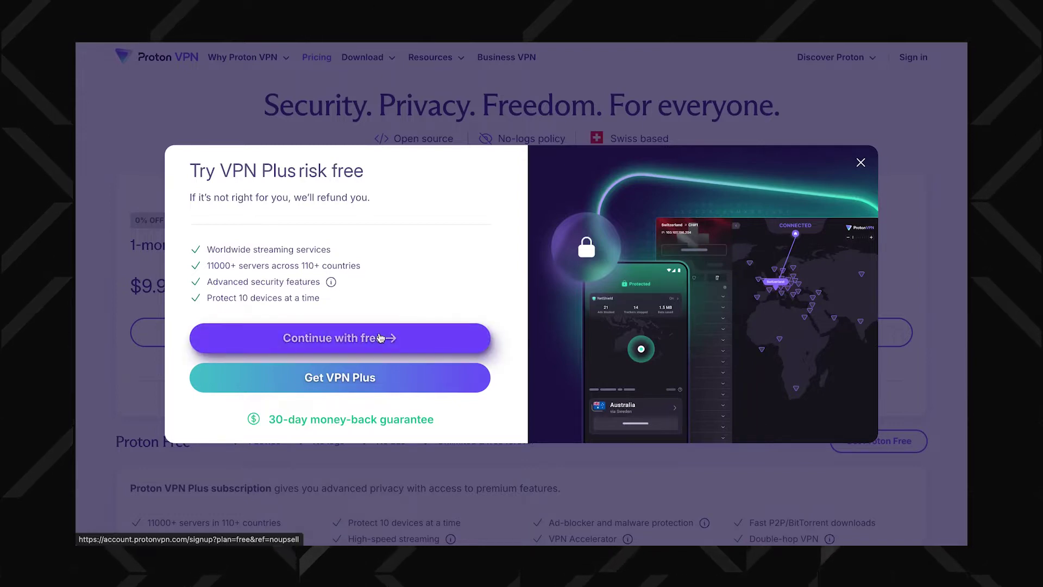
click(375, 338)
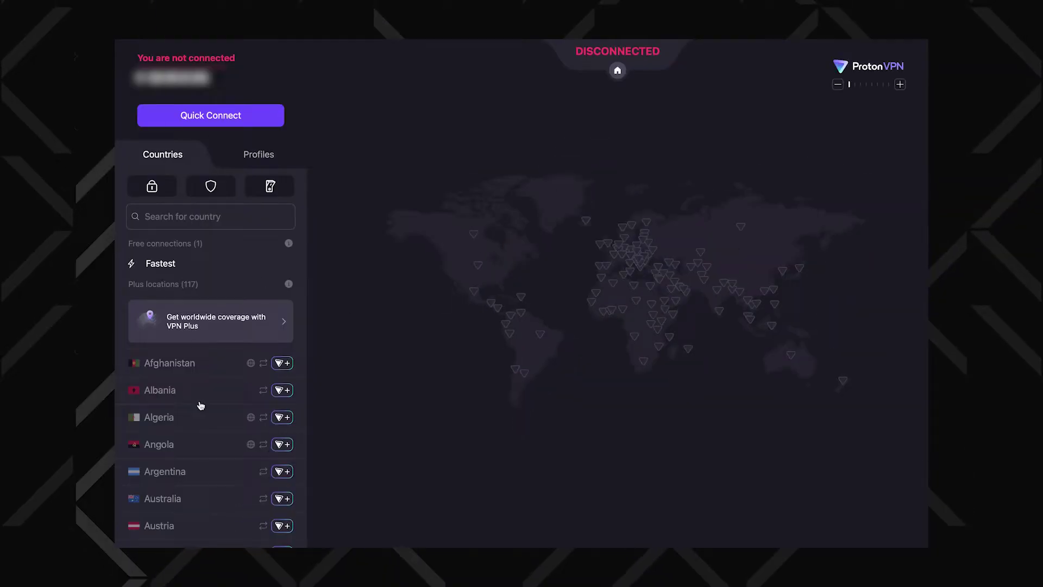
scroll(185, 457, down, 5)
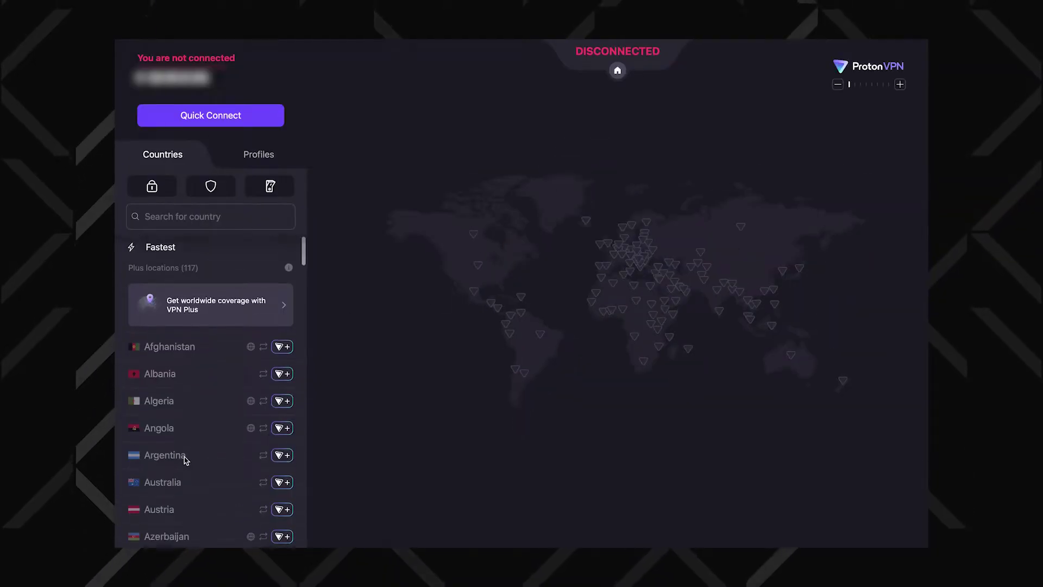
scroll(186, 461, down, 4)
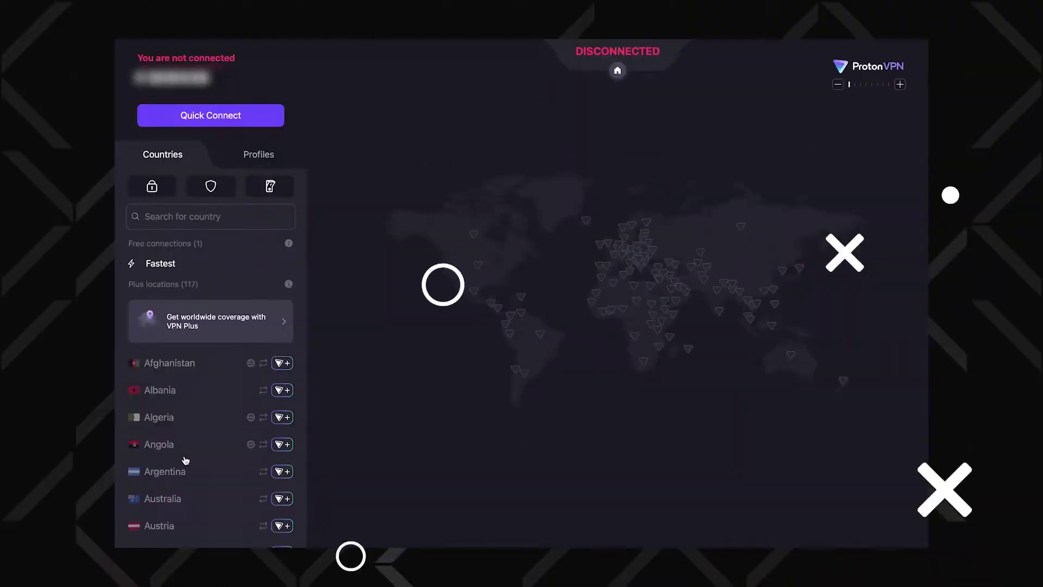
scroll(186, 458, down, 3)
scroll(187, 460, down, 5)
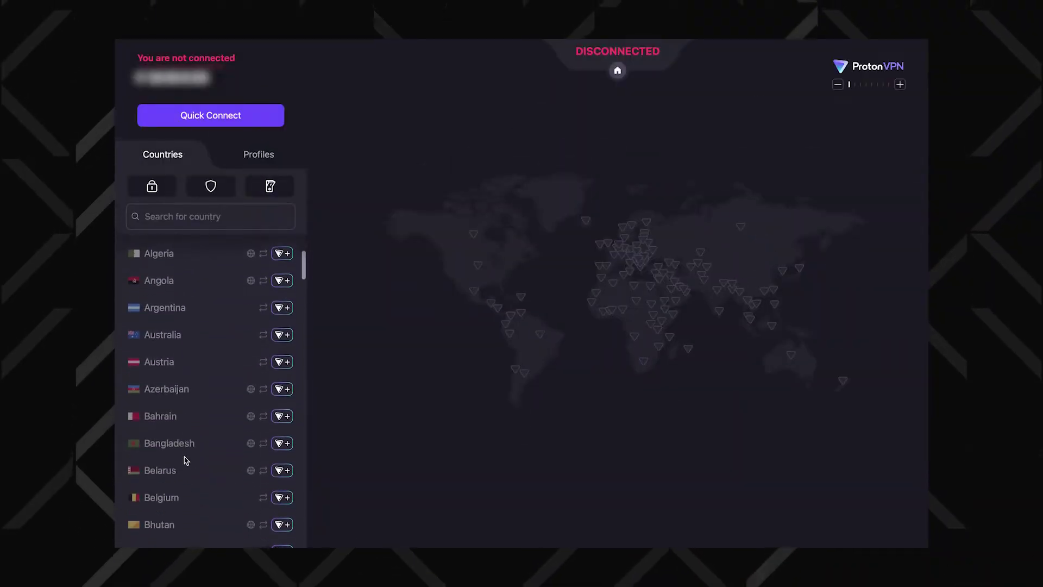
scroll(185, 460, down, 1)
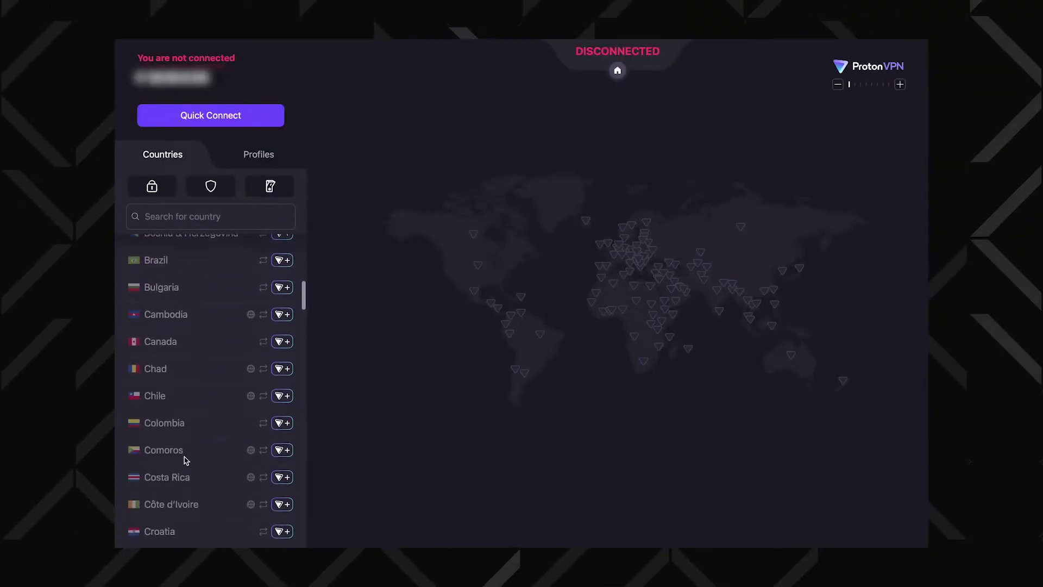
scroll(186, 459, up, 10)
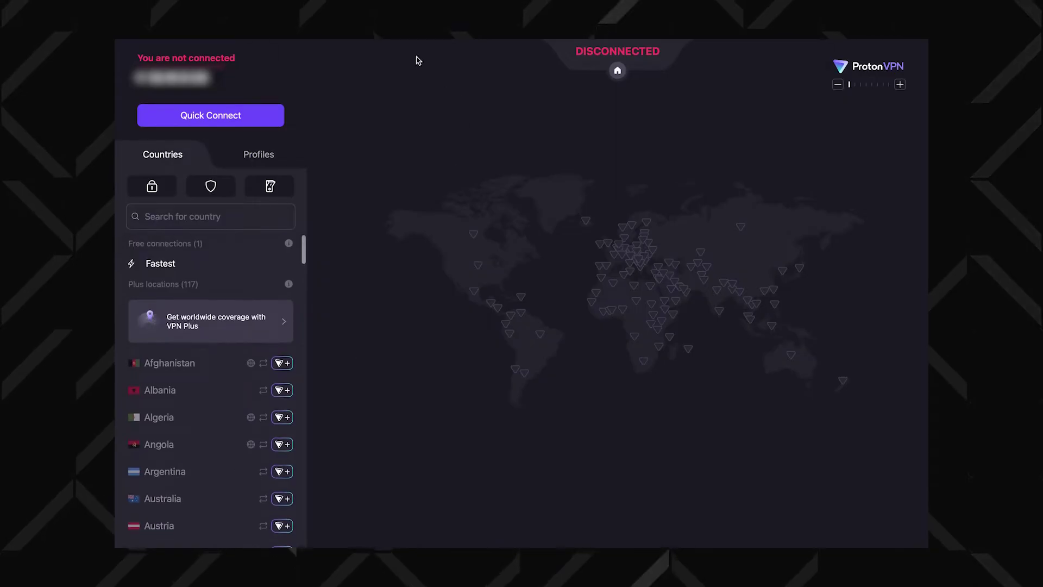
- Quick-connect to the free Japan server JP-FREE#18 and add the Proton VPN extension to Chrome
click(163, 113)
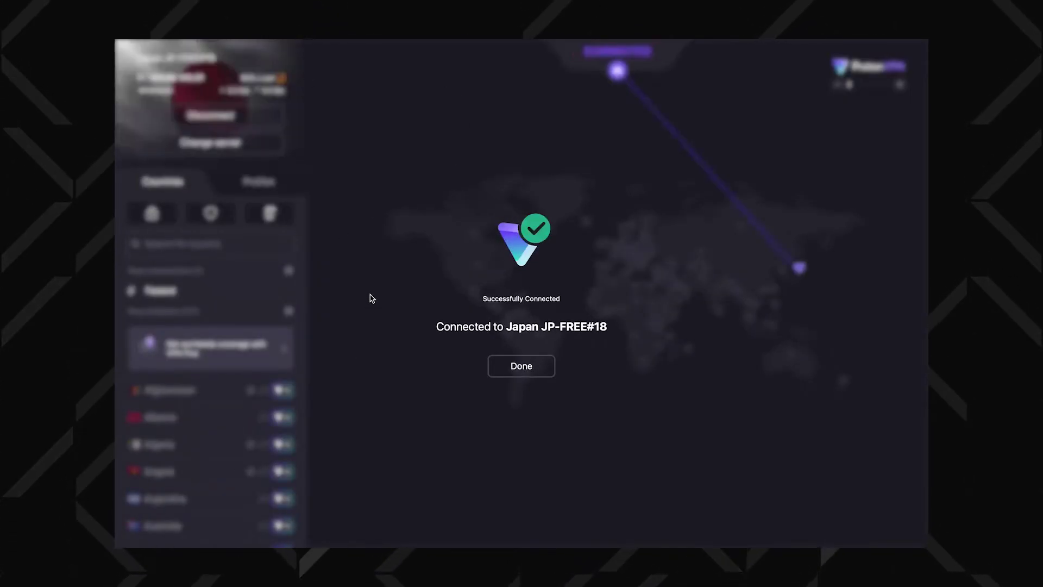
click(521, 366)
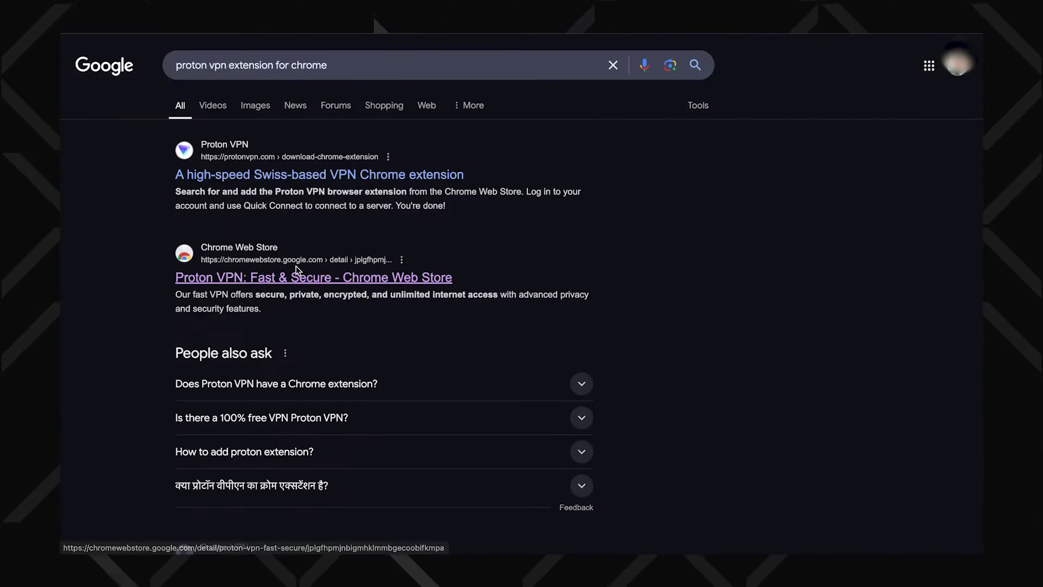
click(295, 269)
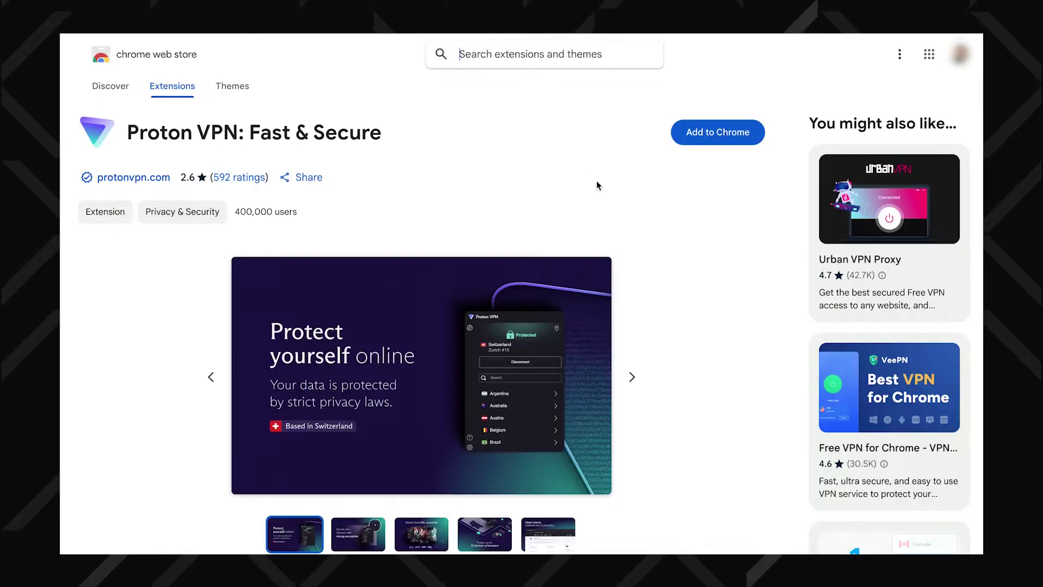
click(717, 131)
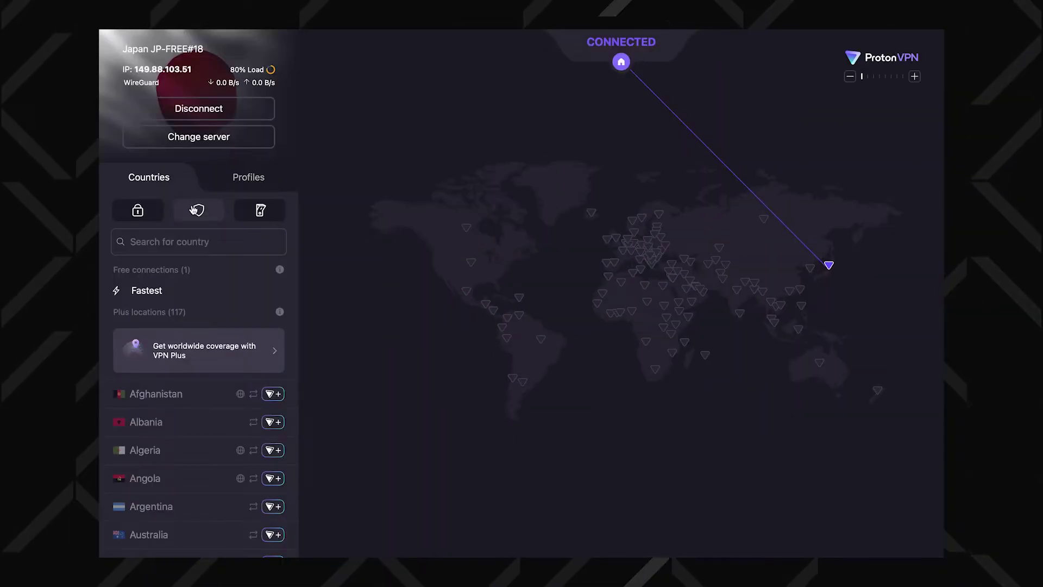
click(193, 210)
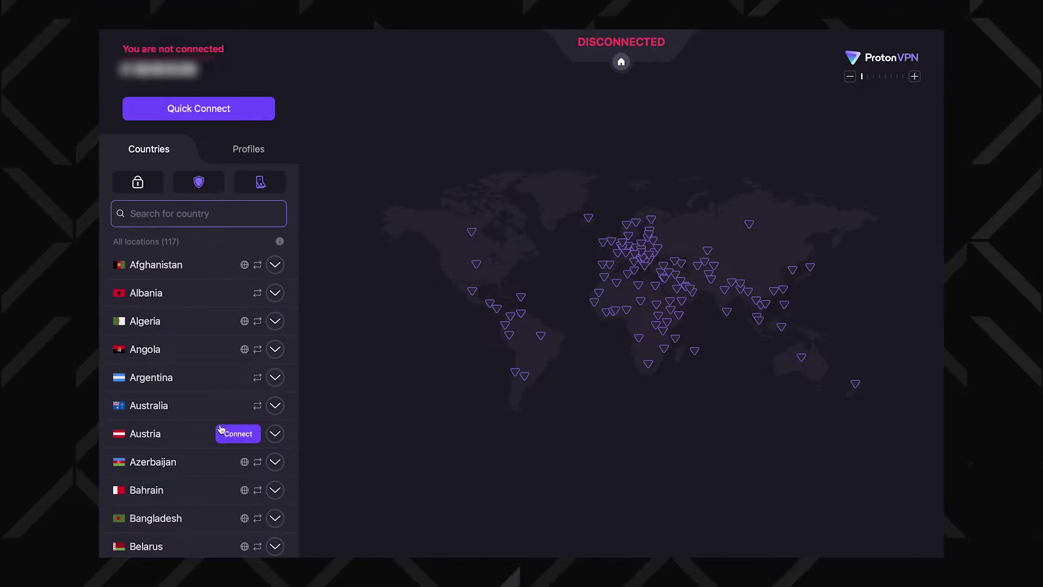
- Connect to the United States server US-WA#86 from the world map
scroll(221, 429, down, 5)
scroll(222, 401, down, 7)
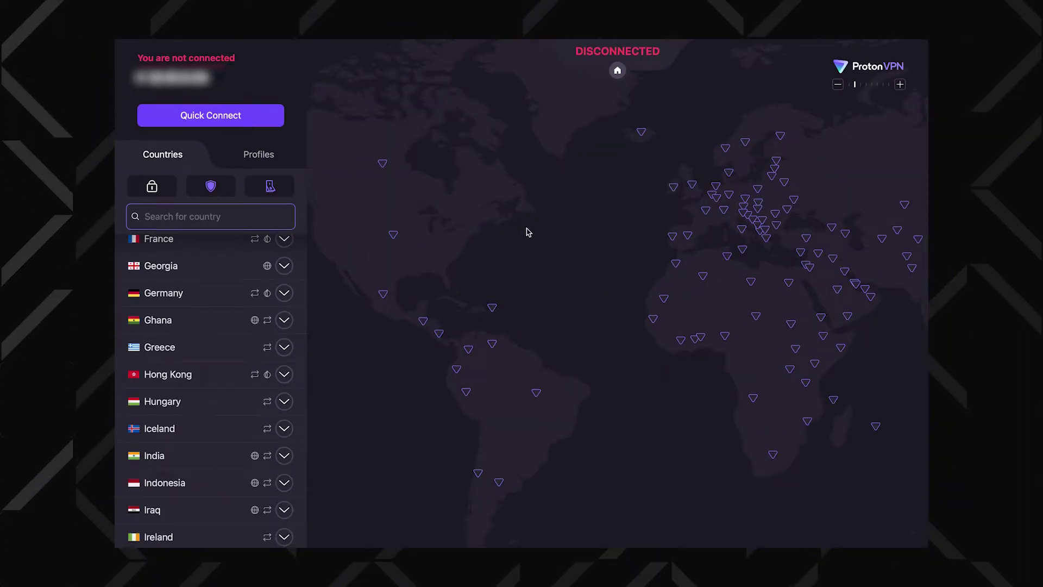
click(404, 221)
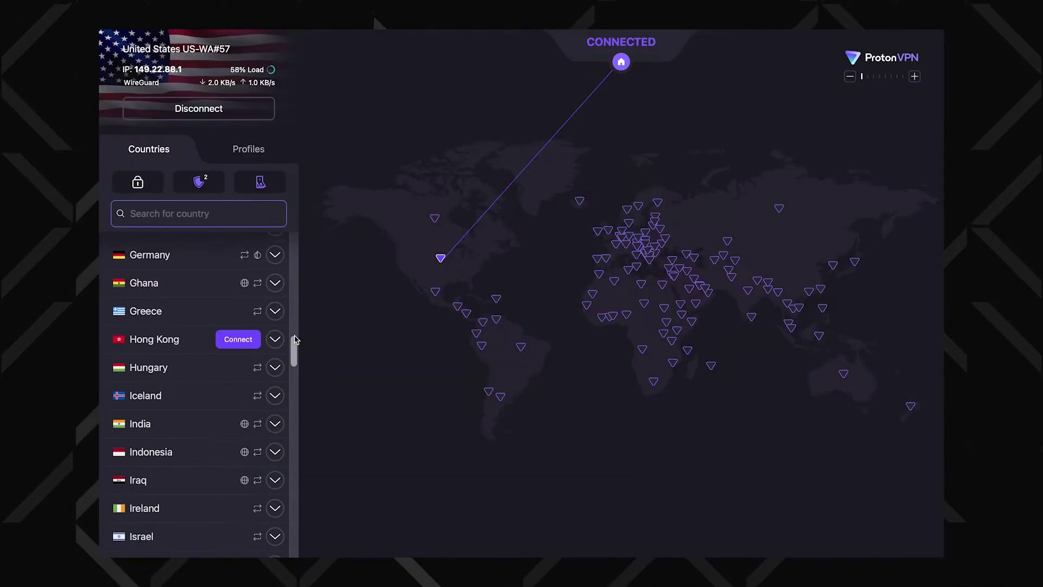
scroll(296, 339, down, 5)
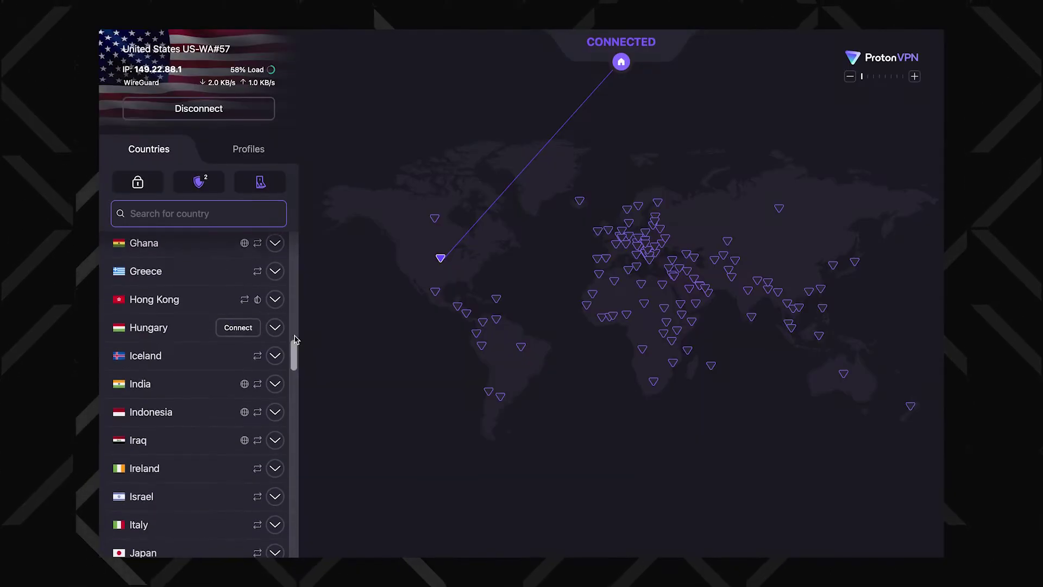
scroll(296, 339, down, 3)
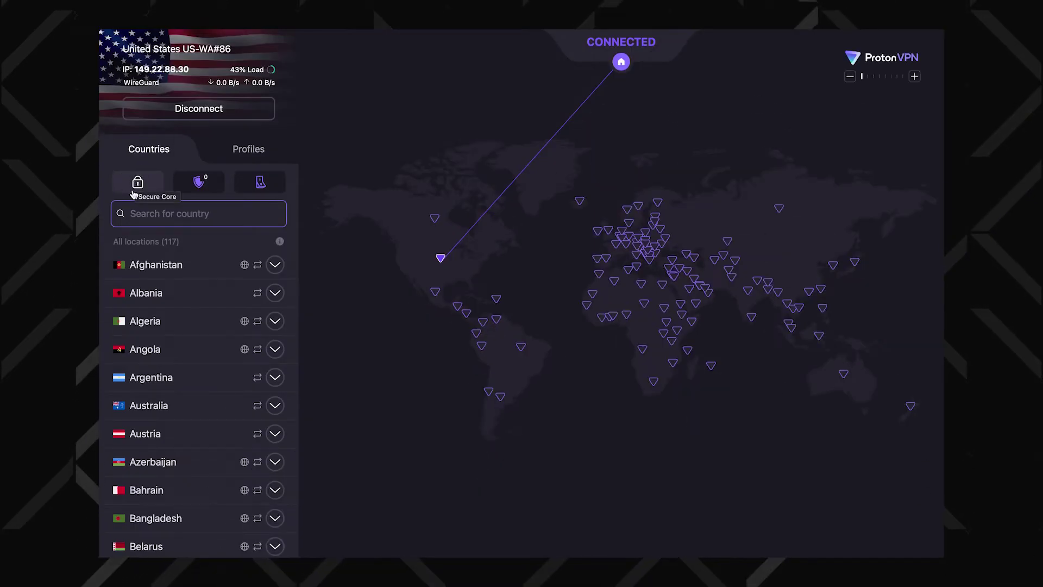
- Switch Secure Core to On from its lock-button options
click(134, 193)
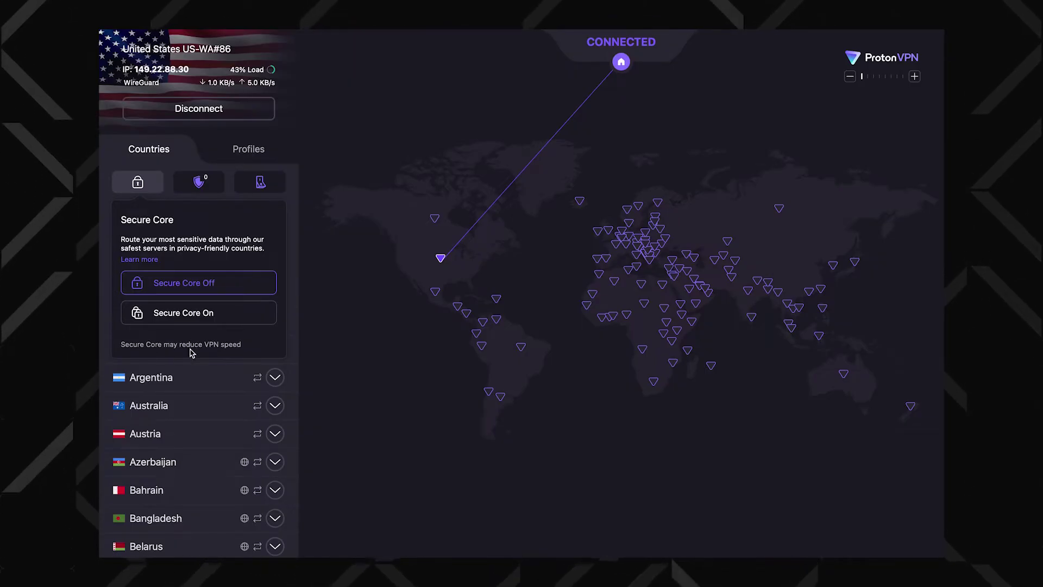
click(239, 323)
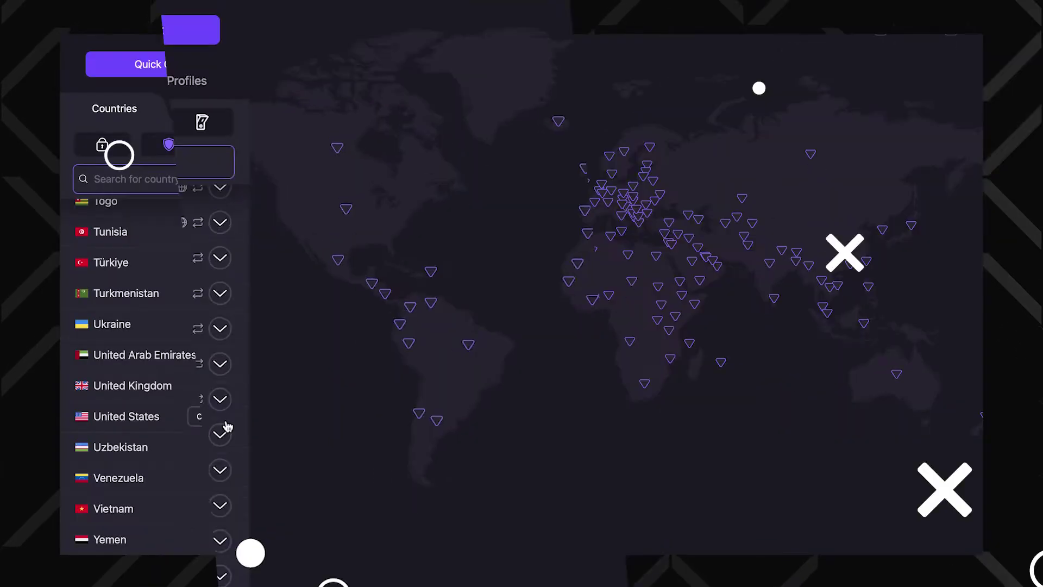
- Connect to United States (US-WA#185) from the Countries list
click(218, 416)
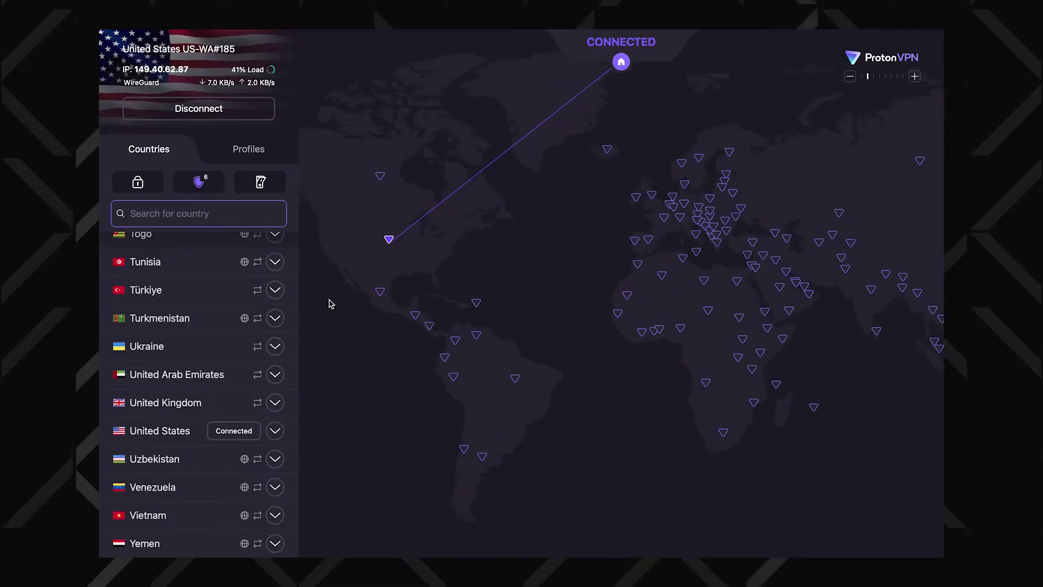
- Apply a new kill switch setting so the US-WA#185 connection re-establishes
click(261, 182)
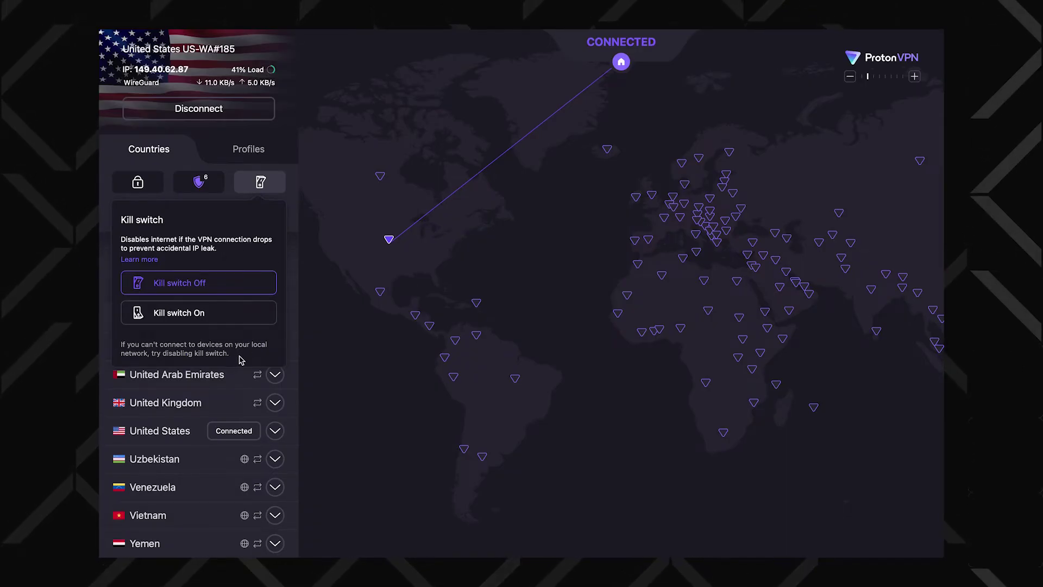
click(239, 314)
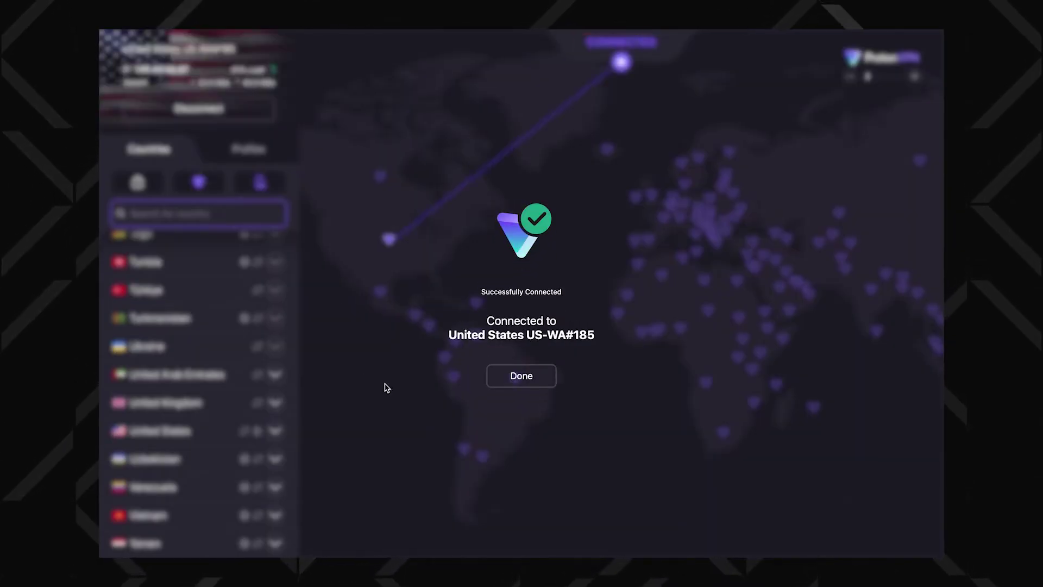
- Dismiss the connection message and check the Connection settings in Preferences
click(496, 375)
key(super+comma)
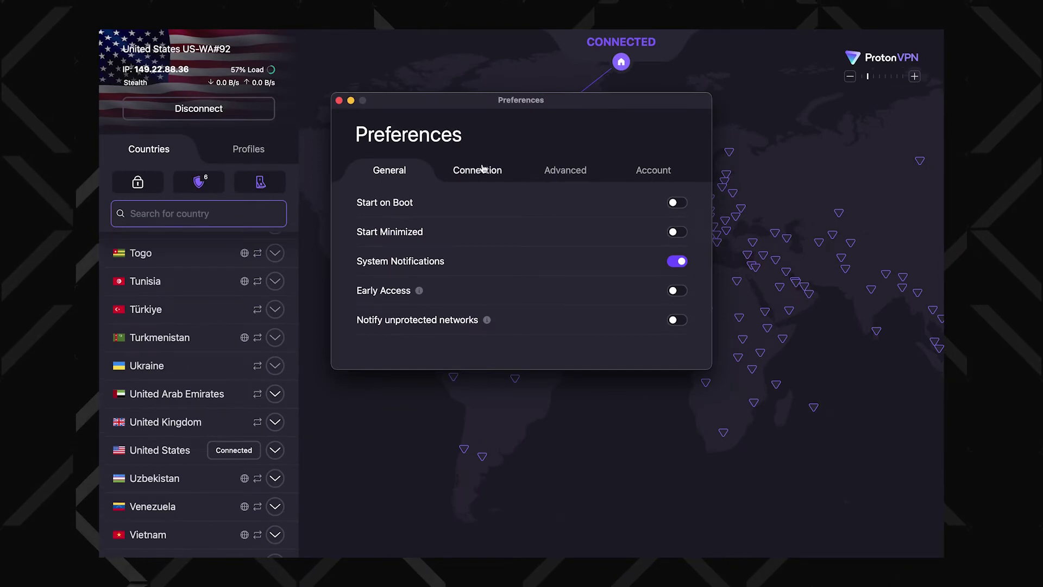
click(481, 169)
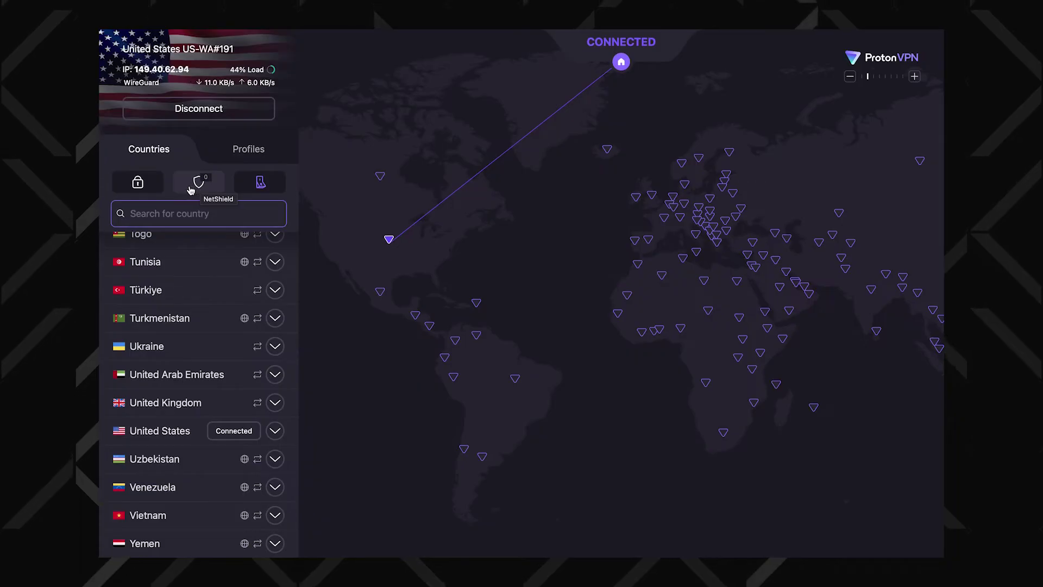
- Set NetShield to block malware, ads and trackers, then stream Zero Day Episode 1
click(198, 182)
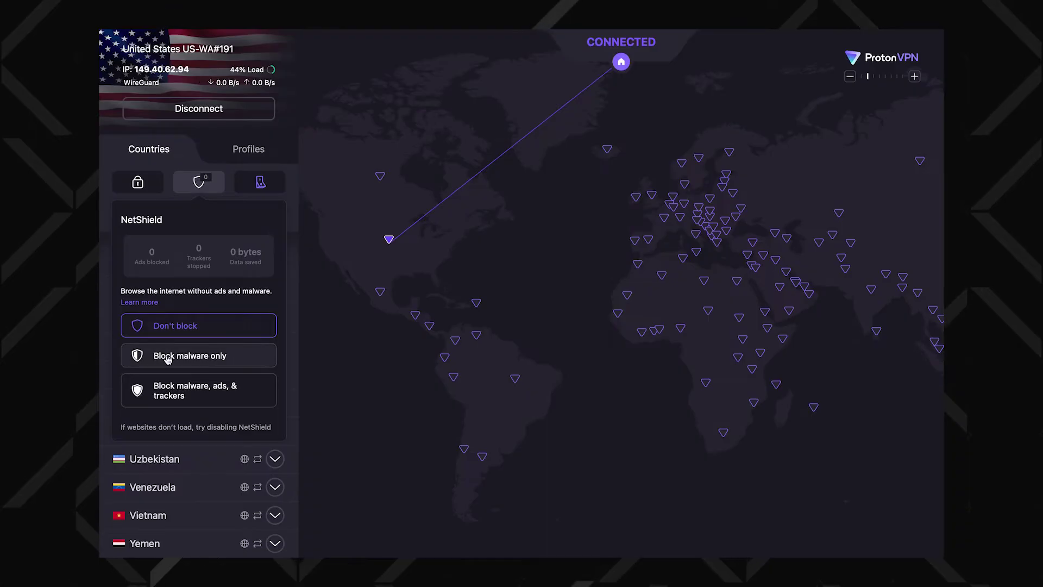
click(244, 397)
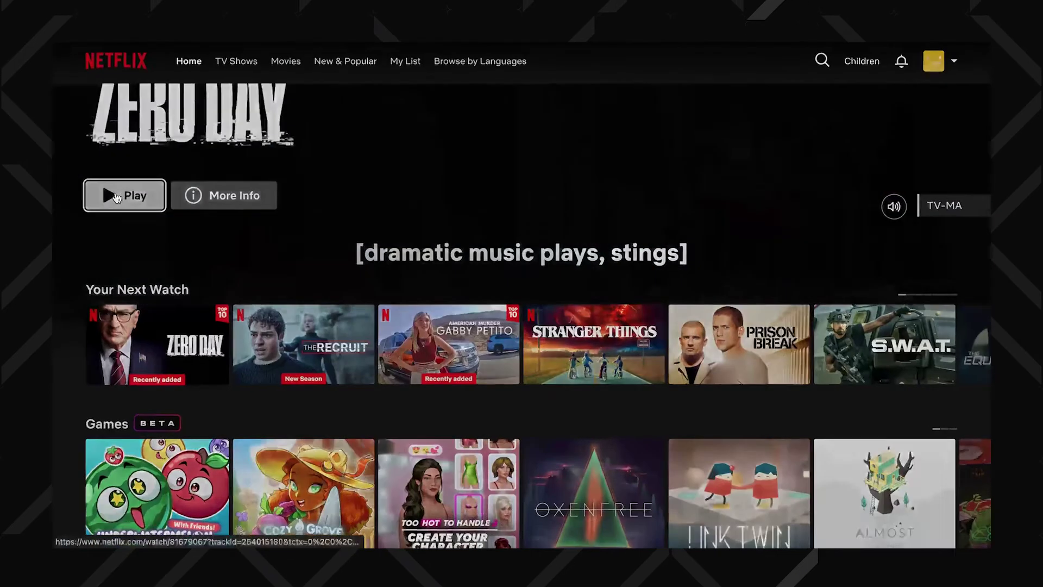
click(116, 197)
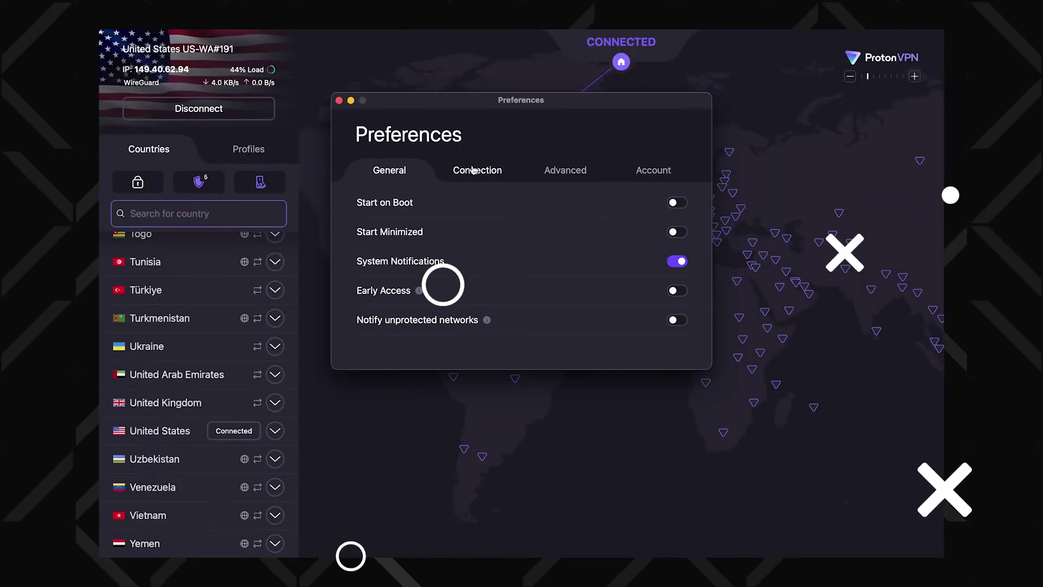
- Show the Preferences Connection tab with Auto Connect, Quick Connect and Protocol options
click(454, 171)
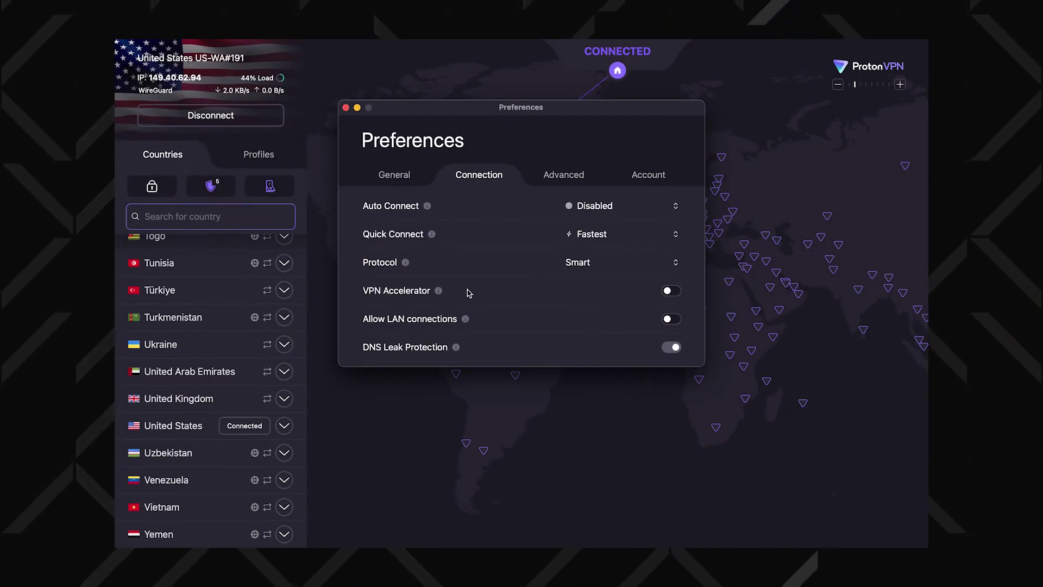
- Turn on VPN Accelerator in the Preferences Connection settings
click(671, 293)
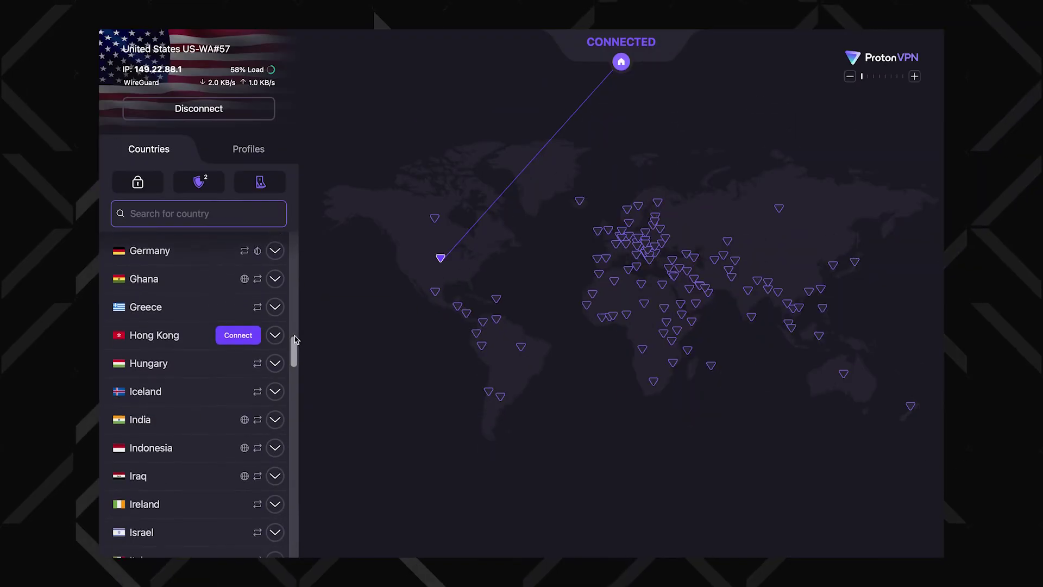
scroll(296, 340, down, 5)
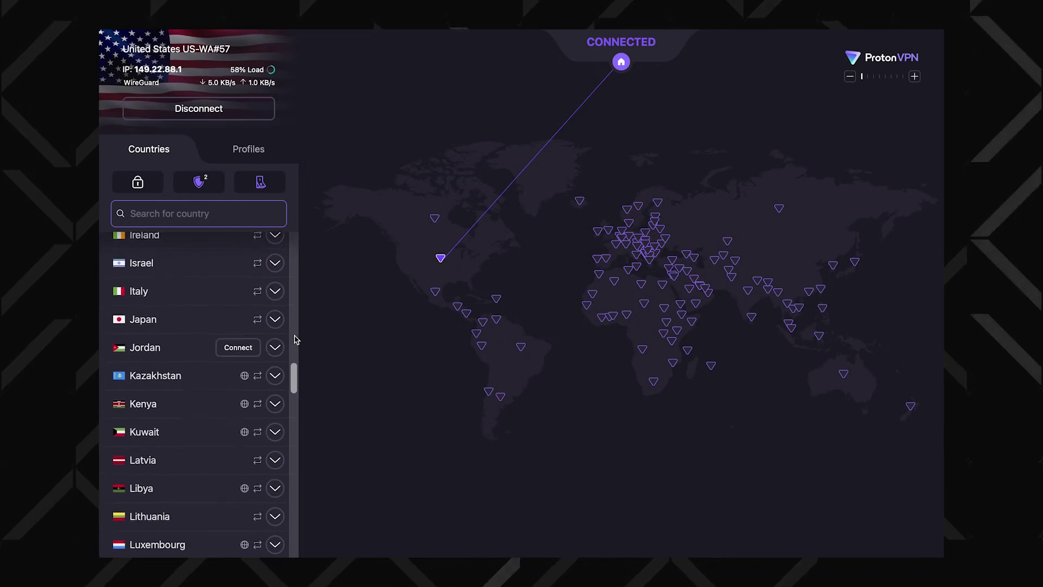
scroll(209, 274, up, 15)
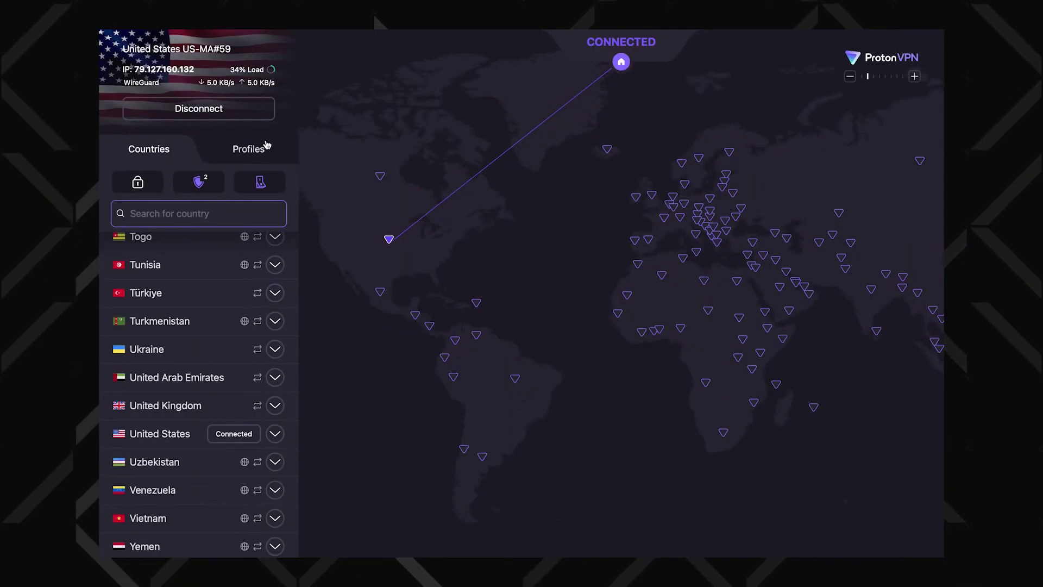
- Create a yellow profile for United States with the Fastest server and Smart protocol
click(252, 149)
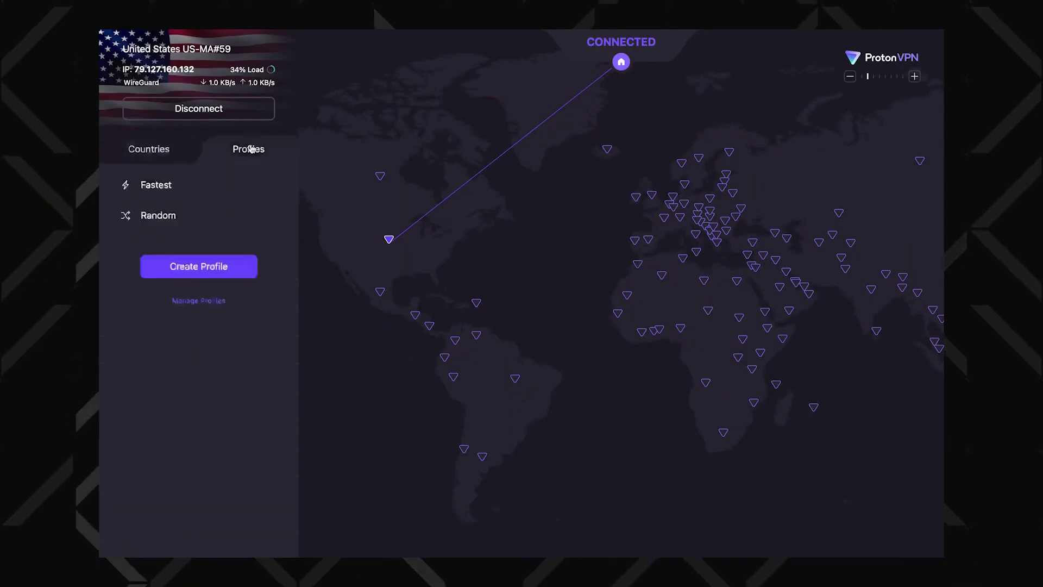
click(235, 267)
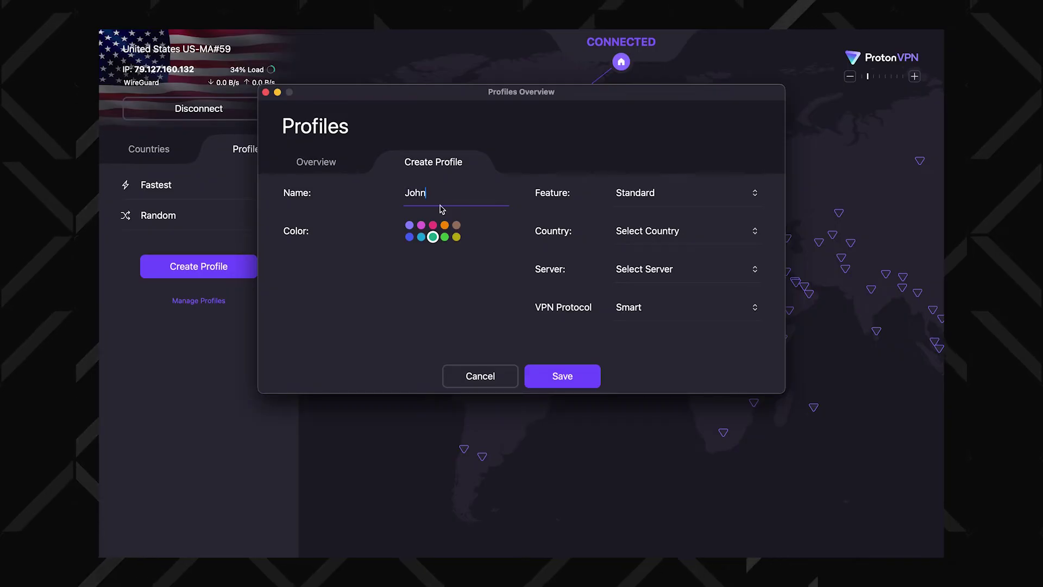
click(457, 237)
click(685, 231)
click(652, 470)
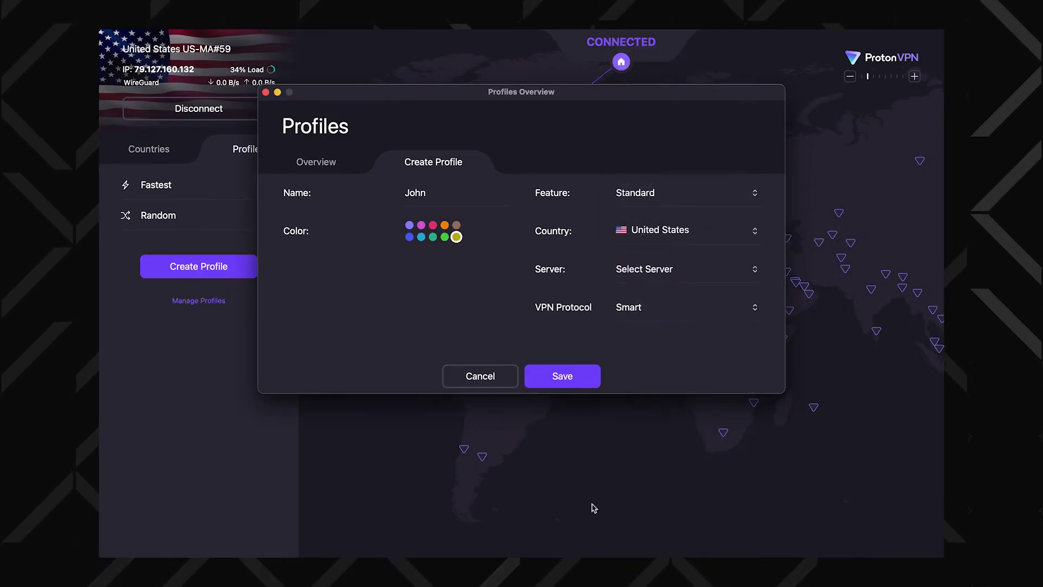
click(654, 270)
click(707, 290)
click(663, 307)
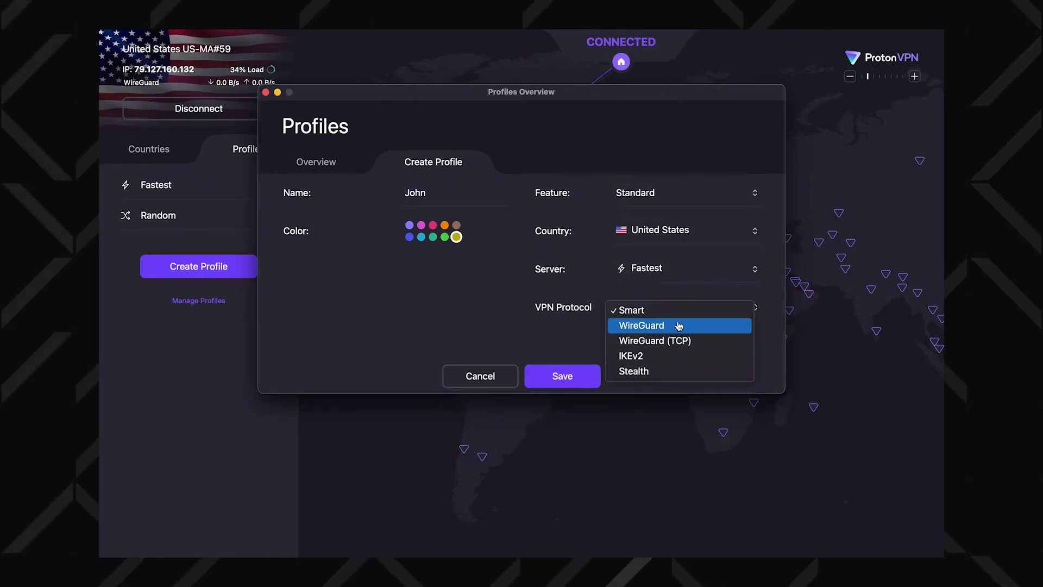
click(684, 311)
click(550, 375)
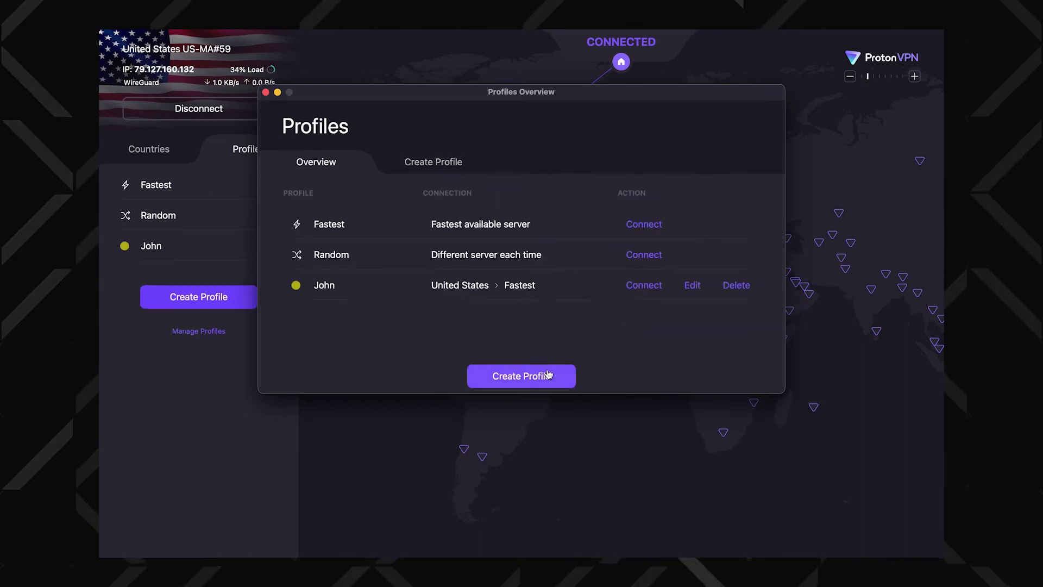
- Create a second, purple Secure Core United States profile and connect through a custom profile
click(522, 378)
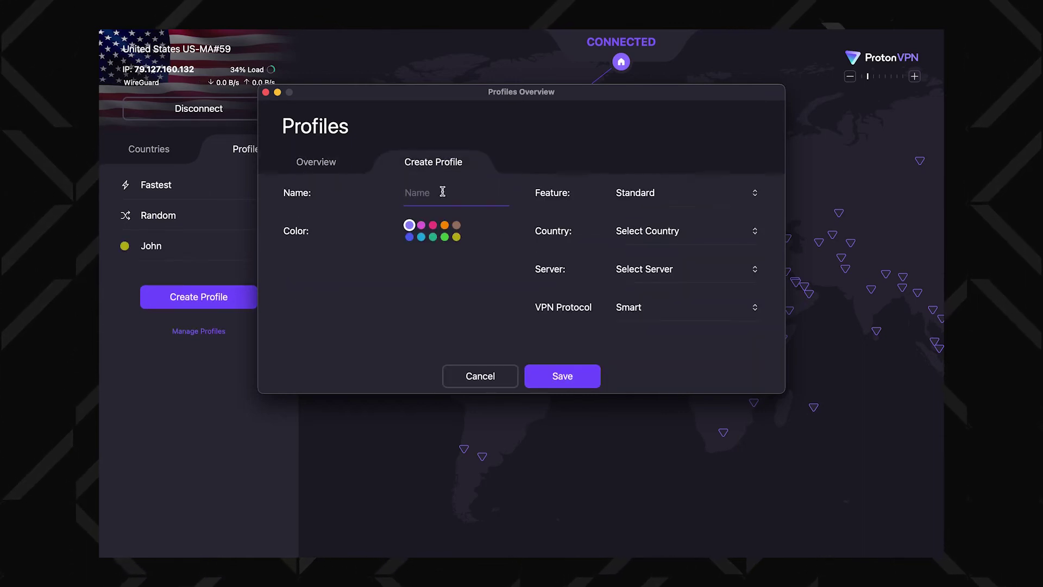
click(628, 210)
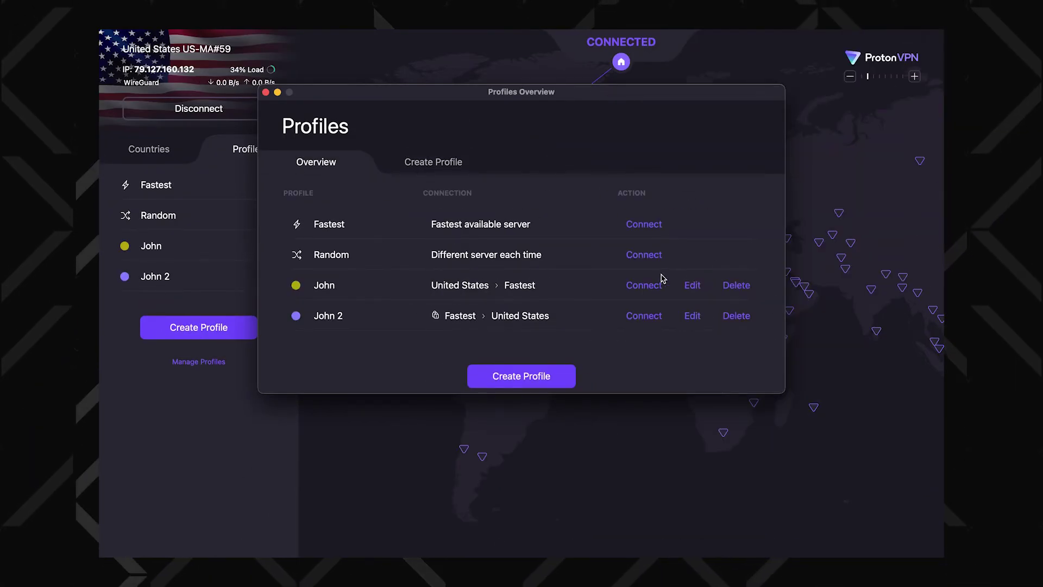
click(639, 287)
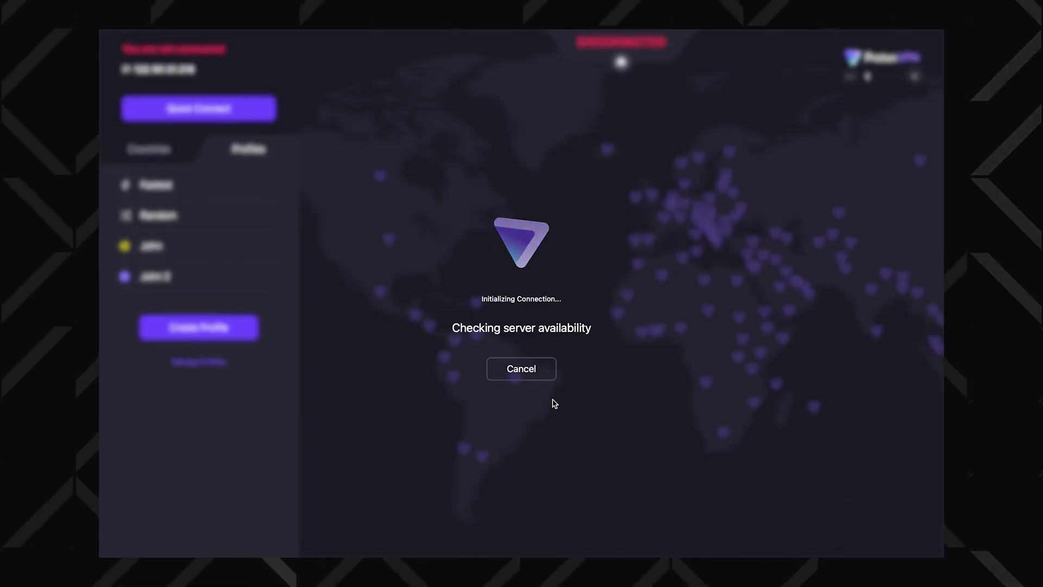
- Close the US-MA#59 connection message and open profile management from the saved profiles list
click(541, 376)
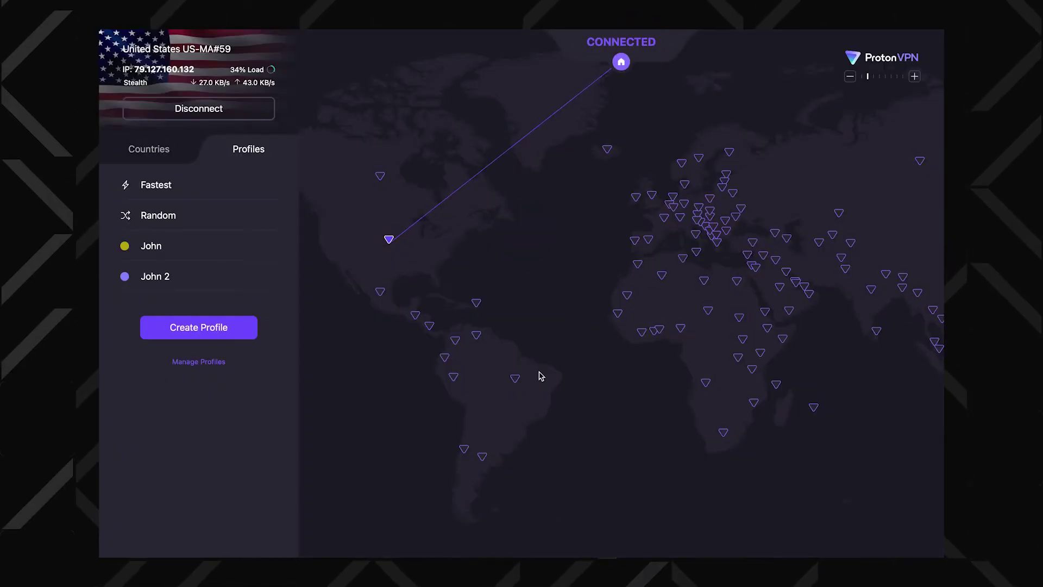
click(270, 157)
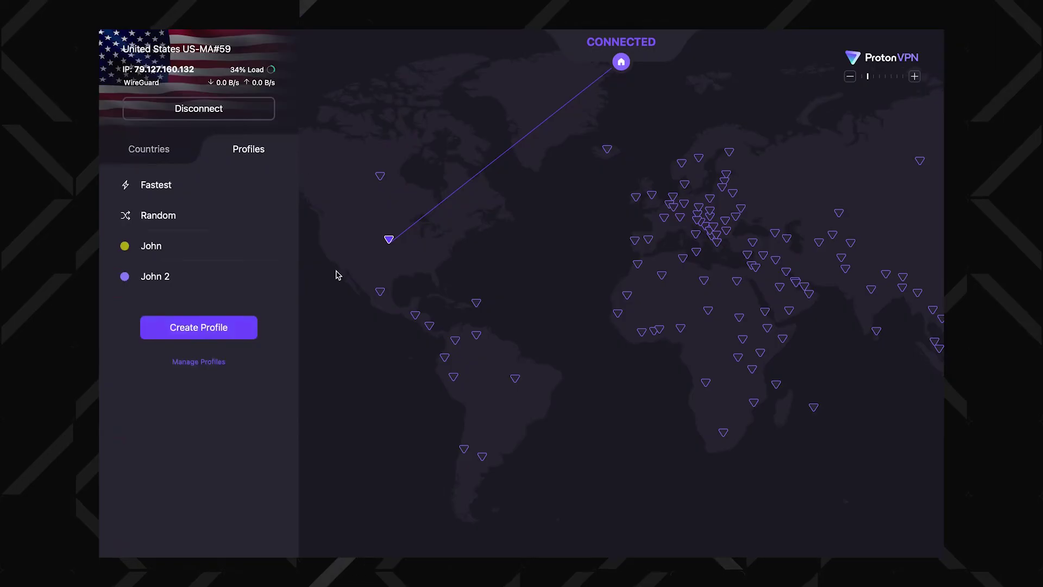
click(204, 362)
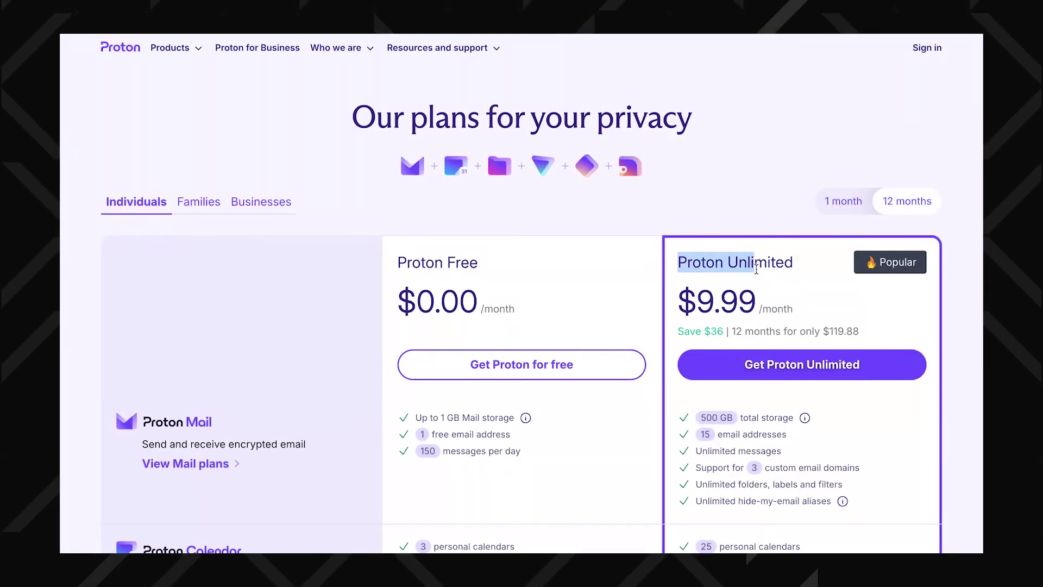
- Scroll the Proton Free versus Proton Unlimited ($9.99/month) comparison down to per-product features like Mail addresses
click(794, 289)
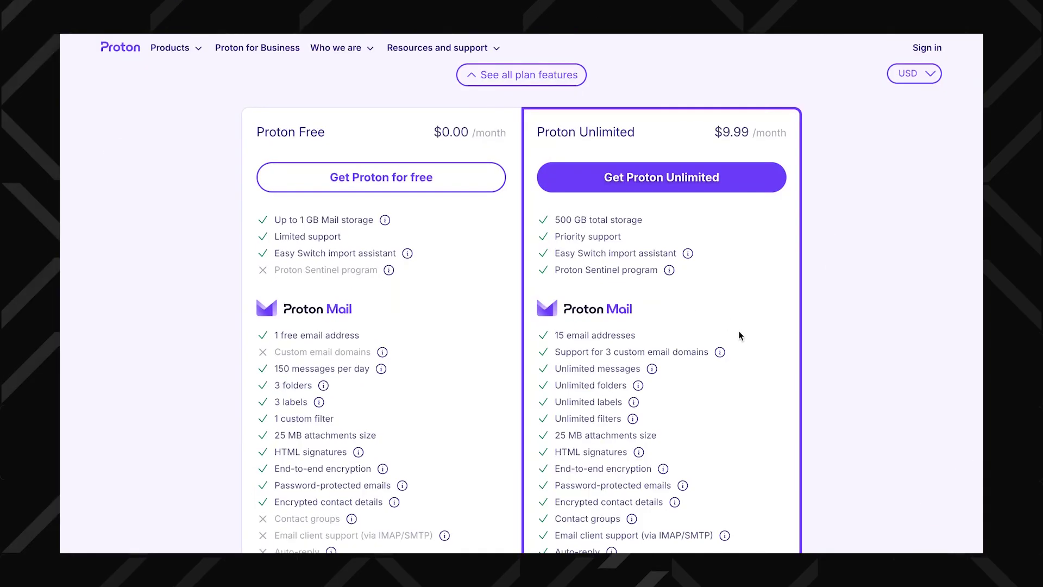
scroll(734, 410, down, 2)
scroll(734, 415, down, 2)
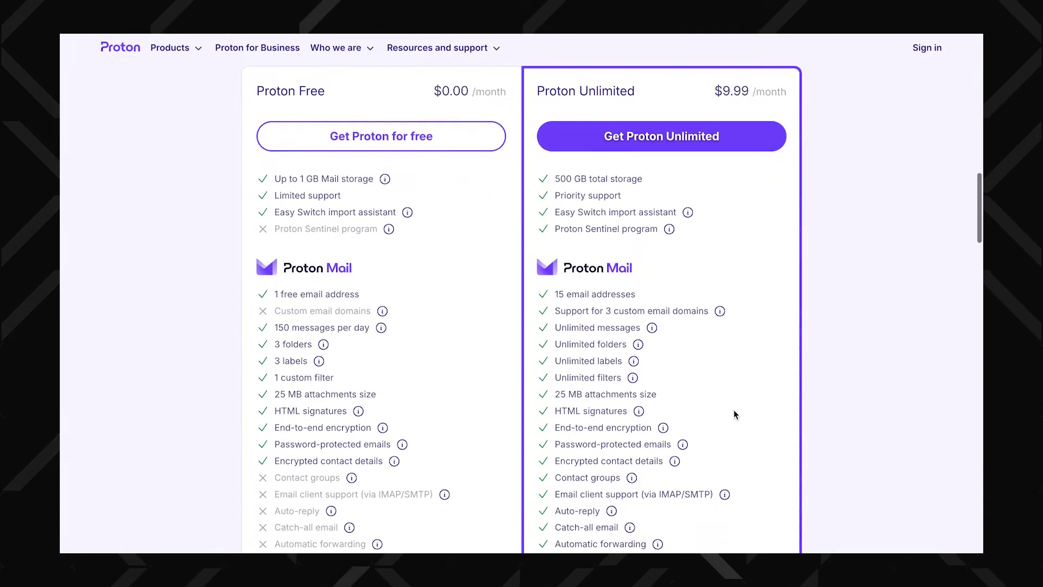
scroll(733, 409, down, 1)
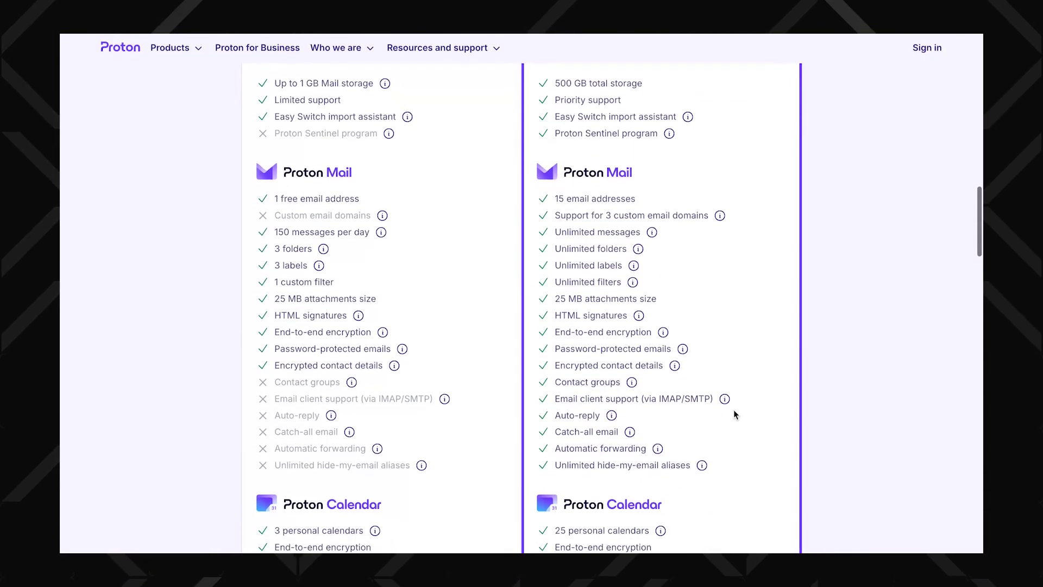